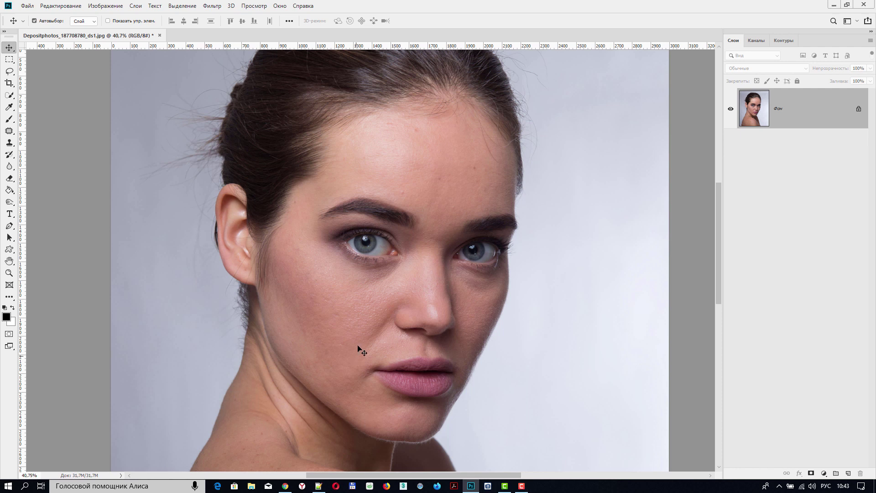
{"action": "scroll", "coordinate": [365, 340], "scroll_direction": "up", "scroll_amount": 4}
{"action": "scroll", "coordinate": [365, 340], "scroll_direction": "down", "scroll_amount": 4}
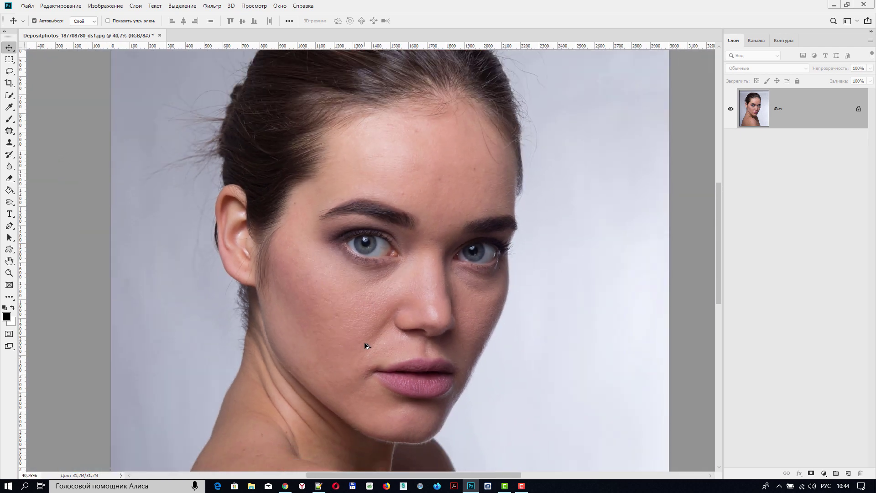
Step: Duplicate the background layer twice and name the lower copy Света and the upper copy Текстура
{"action": "left_click_drag", "start_coordinate": [805, 110], "coordinate": [847, 474]}
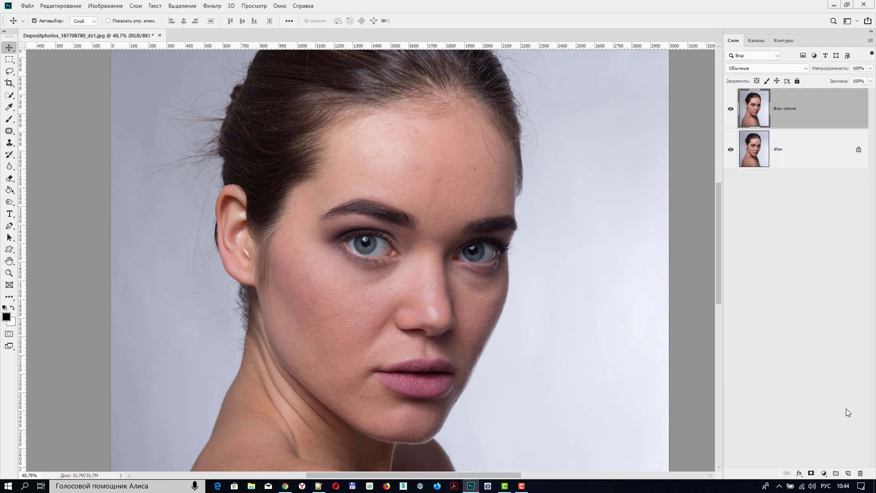
{"action": "left_click_drag", "start_coordinate": [800, 111], "coordinate": [848, 473]}
{"action": "double_click", "coordinate": [784, 150]}
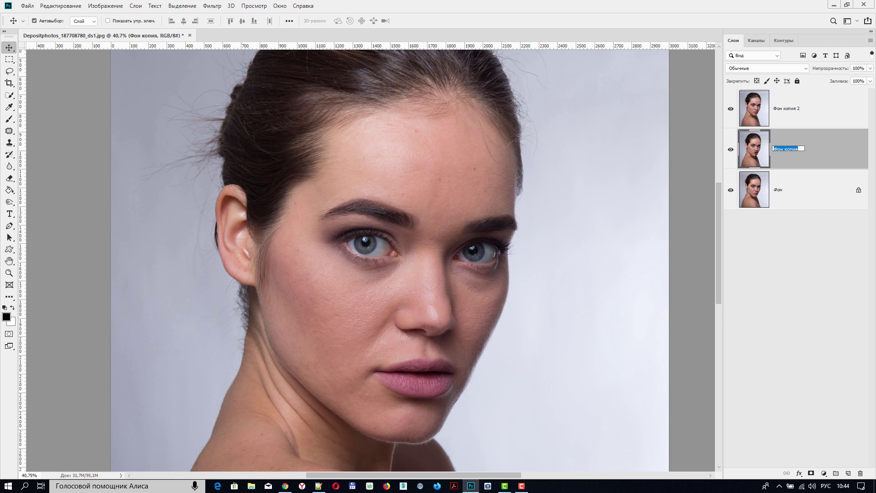
{"action": "type", "text": "Света"}
{"action": "key", "text": "Return"}
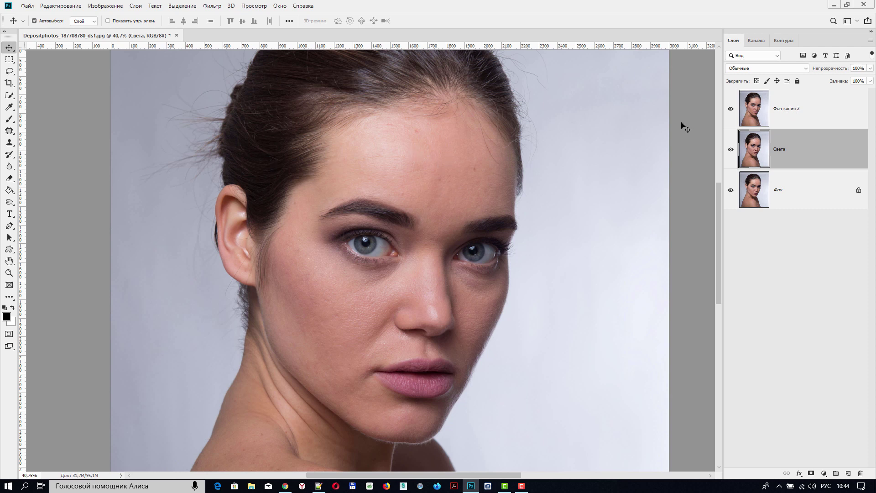
{"action": "double_click", "coordinate": [792, 112]}
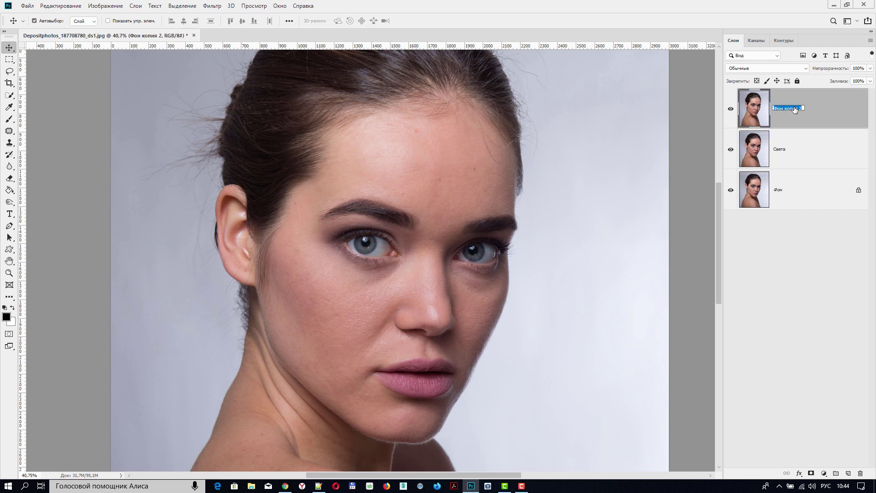
{"action": "type", "text": "Текстура"}
{"action": "key", "text": "Return"}
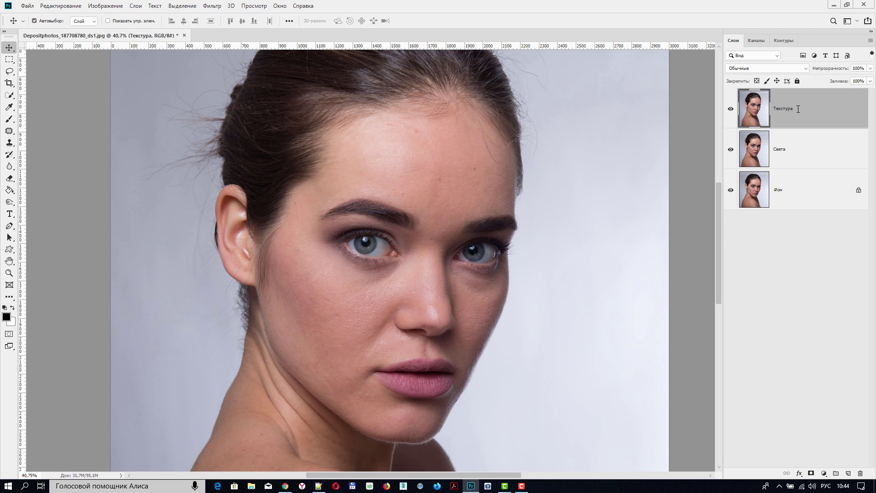
Step: Convert the Текстура and Света layers to smart objects and hide the Текстура layer
{"action": "right_click", "coordinate": [798, 108]}
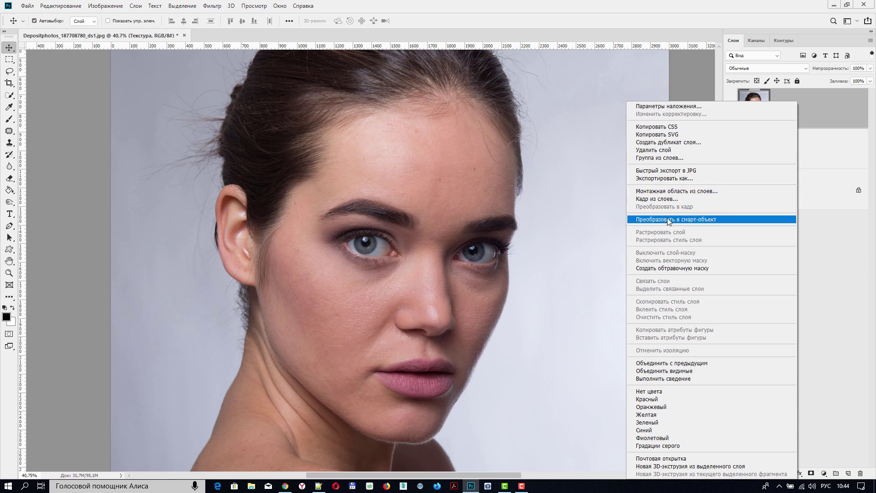
{"action": "left_click", "coordinate": [678, 220]}
{"action": "right_click", "coordinate": [785, 145]}
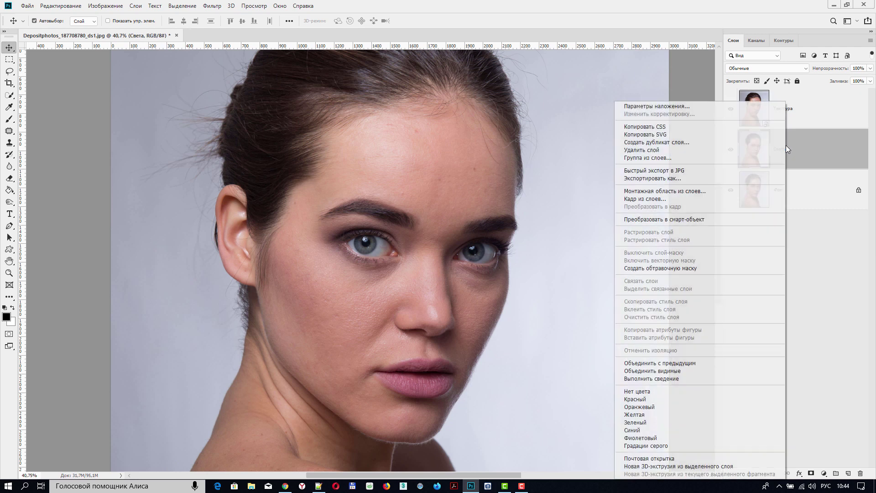
{"action": "left_click", "coordinate": [658, 220]}
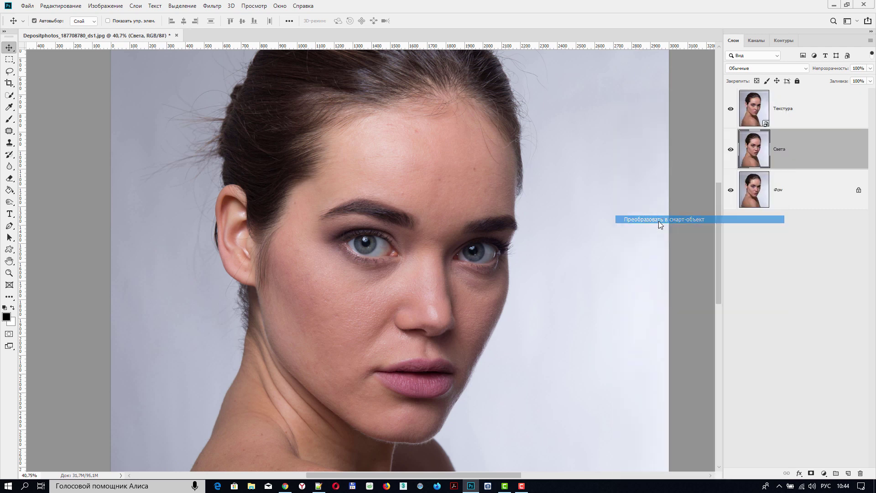
{"action": "left_click", "coordinate": [801, 111]}
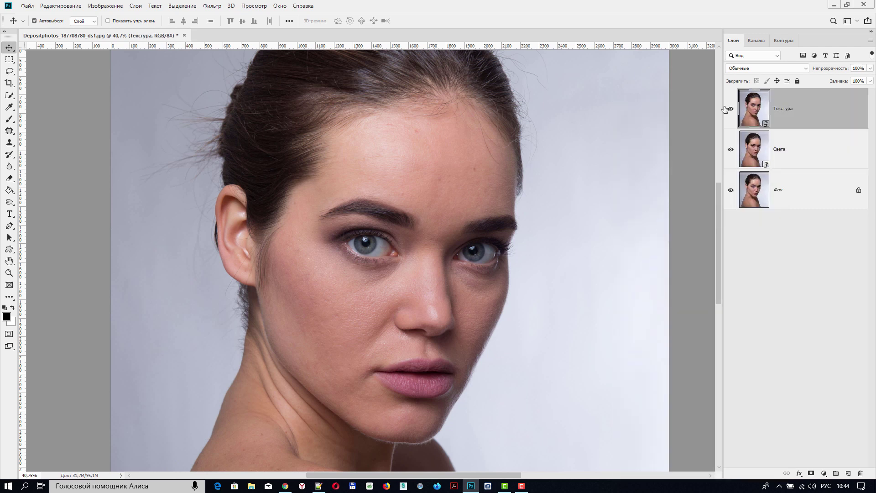
{"action": "left_click", "coordinate": [730, 109]}
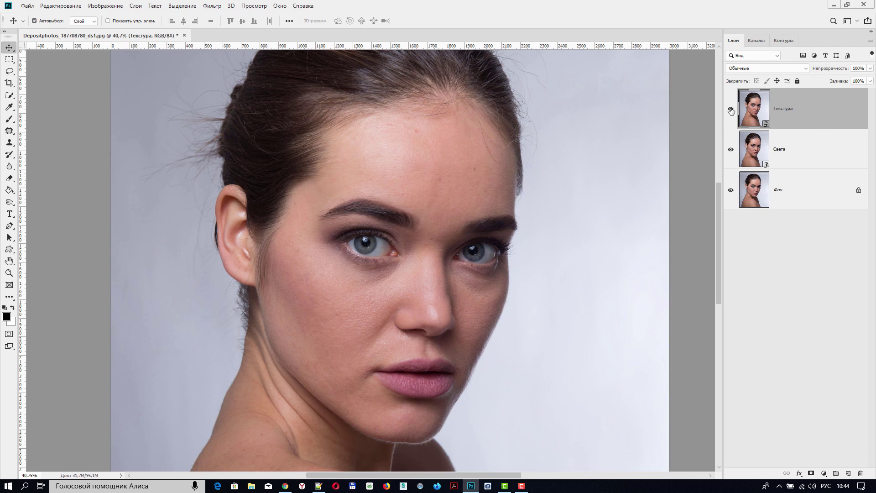
Step: Open the Camera Raw filter on the Света layer and set Текстура (Texture) to -100
{"action": "left_click", "coordinate": [793, 150]}
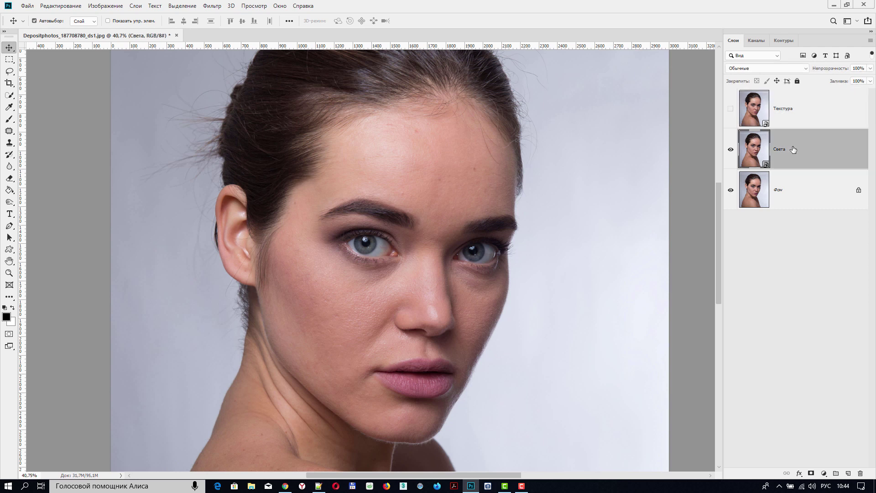
{"action": "left_click", "coordinate": [213, 5]}
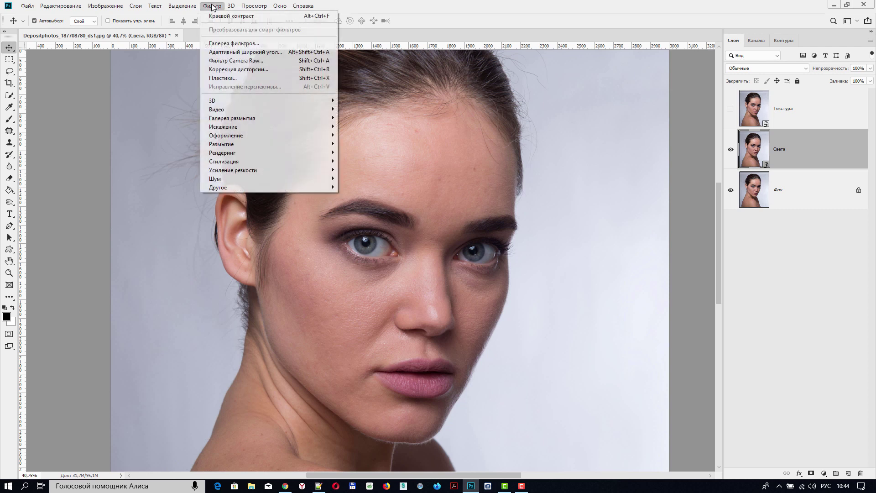
{"action": "left_click", "coordinate": [243, 64]}
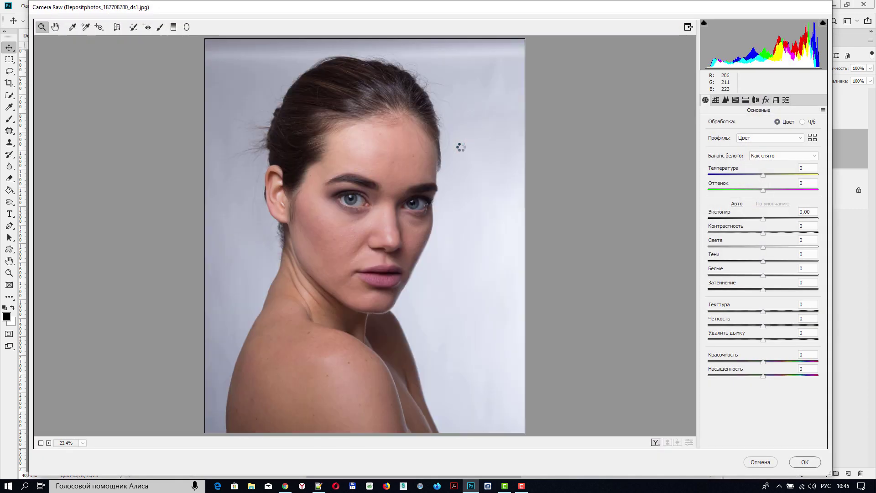
{"action": "left_click", "coordinate": [386, 198]}
{"action": "left_click", "coordinate": [385, 199]}
{"action": "left_click", "coordinate": [385, 206]}
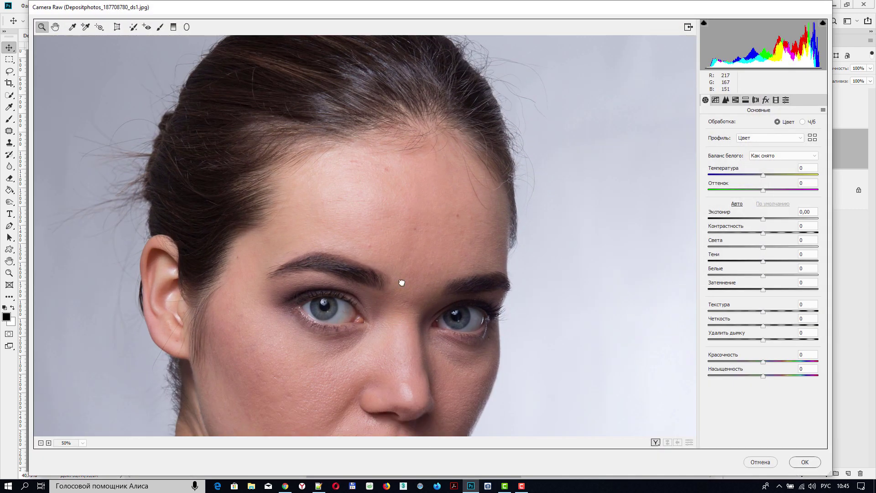
{"action": "left_click_drag", "start_coordinate": [398, 277], "coordinate": [407, 173]}
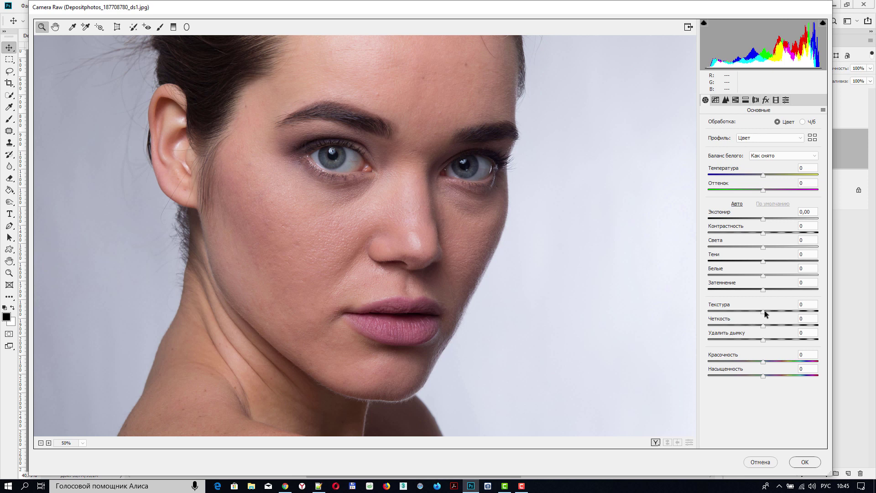
{"action": "left_click_drag", "start_coordinate": [762, 311], "coordinate": [700, 311]}
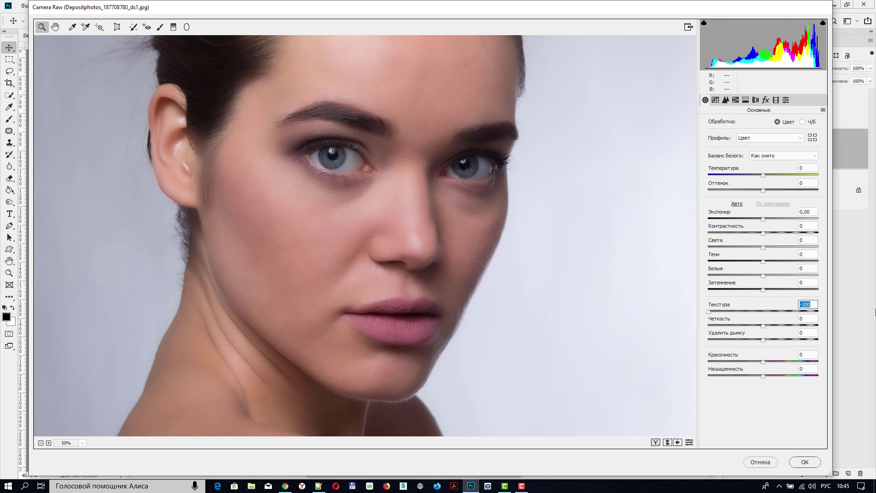
Step: Set Четкость (Clarity) to -20 and apply the Camera Raw filter to the Света layer
{"action": "left_click_drag", "start_coordinate": [761, 325], "coordinate": [741, 327]}
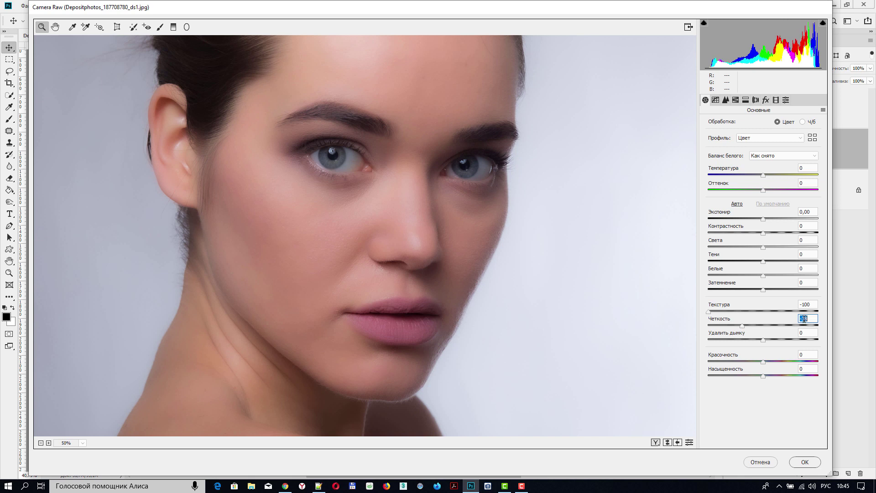
{"action": "left_click_drag", "start_coordinate": [803, 317], "coordinate": [816, 319]}
{"action": "key", "text": "BackSpace"}
{"action": "key", "text": "BackSpace"}
{"action": "type", "text": "20"}
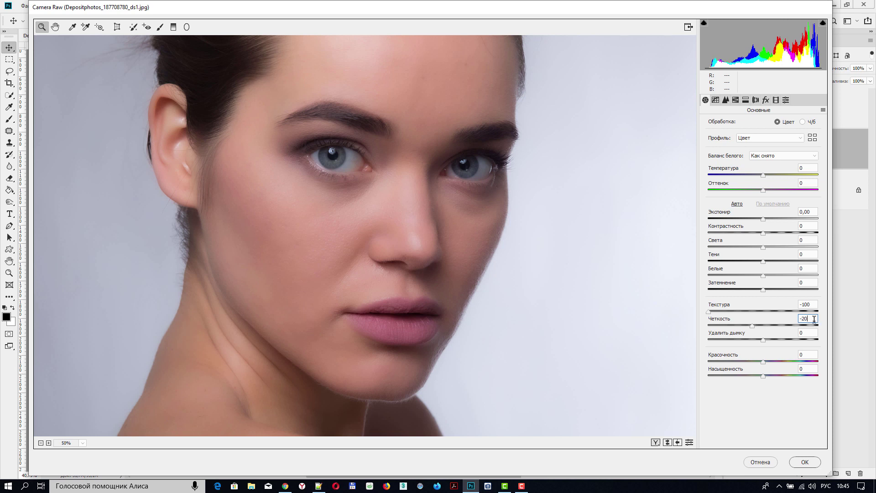
{"action": "key", "text": "BackSpace"}
{"action": "type", "text": "0"}
{"action": "left_click", "coordinate": [805, 463]}
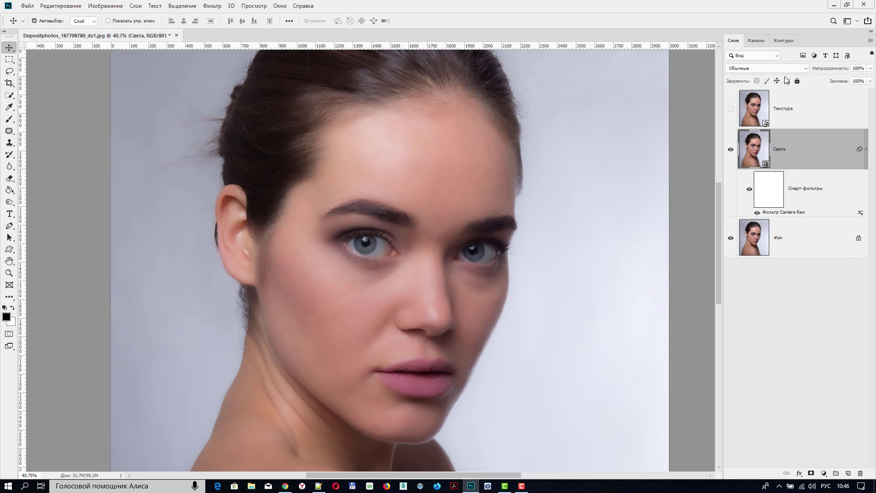
Step: Set the Света layer's blend mode to Светлее and compare the portrait with the layer hidden and shown
{"action": "left_click", "coordinate": [804, 68]}
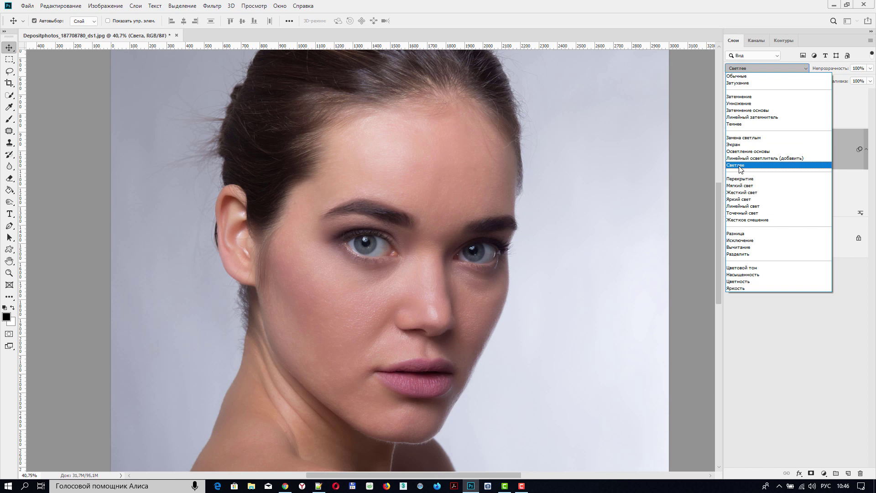
{"action": "left_click", "coordinate": [741, 167]}
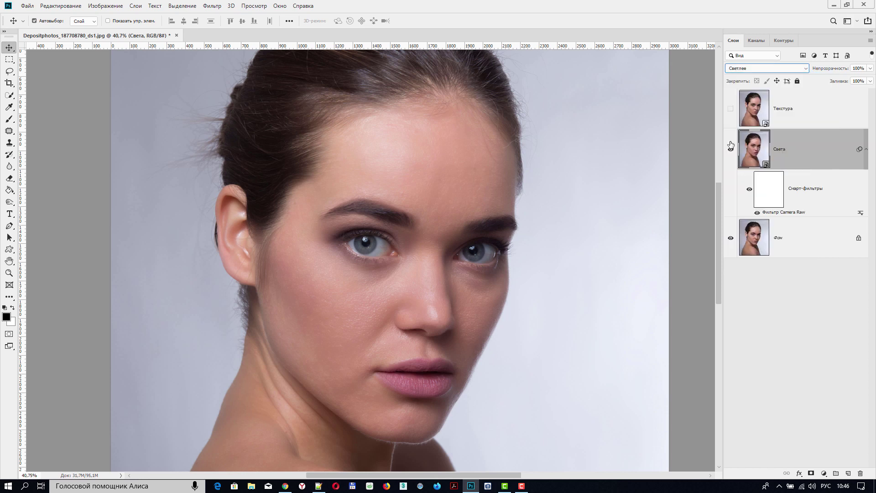
{"action": "left_click", "coordinate": [731, 149]}
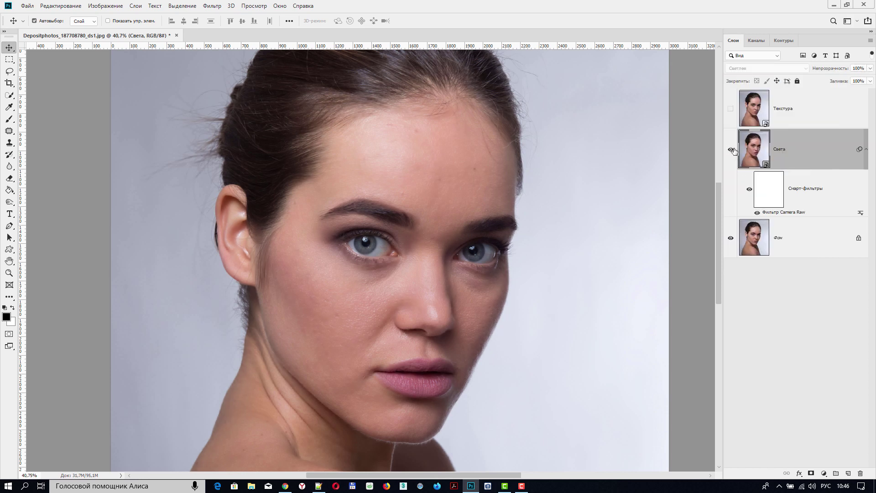
{"action": "left_click", "coordinate": [731, 149]}
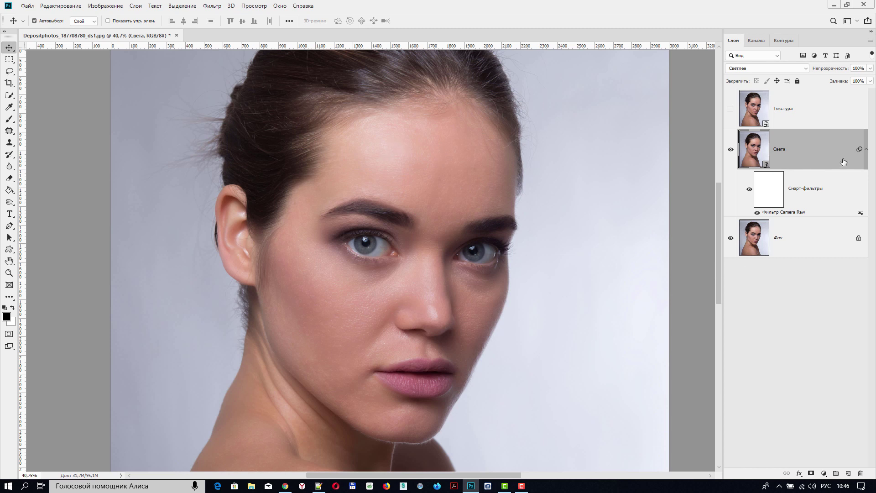
Step: Duplicate the Света layer with its smart filter and name the copy Тени
{"action": "left_click_drag", "start_coordinate": [793, 151], "coordinate": [844, 476]}
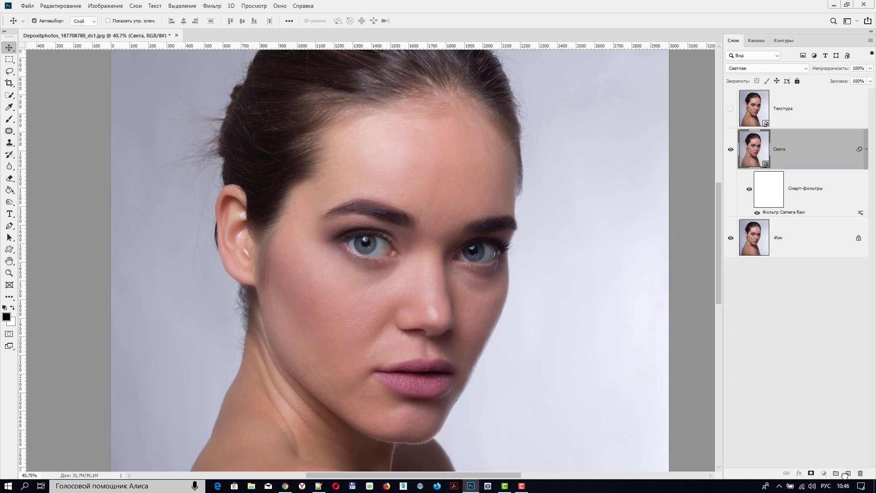
{"action": "double_click", "coordinate": [786, 153]}
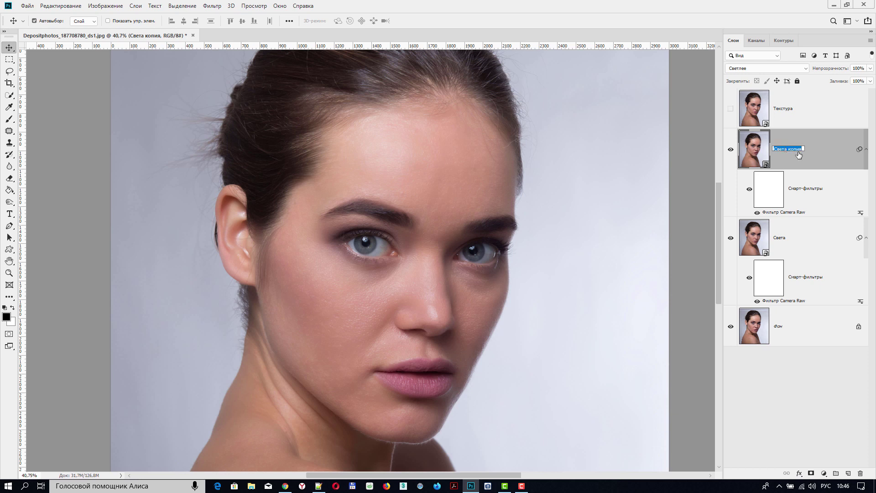
{"action": "type", "text": "Тени"}
{"action": "key", "text": "Return"}
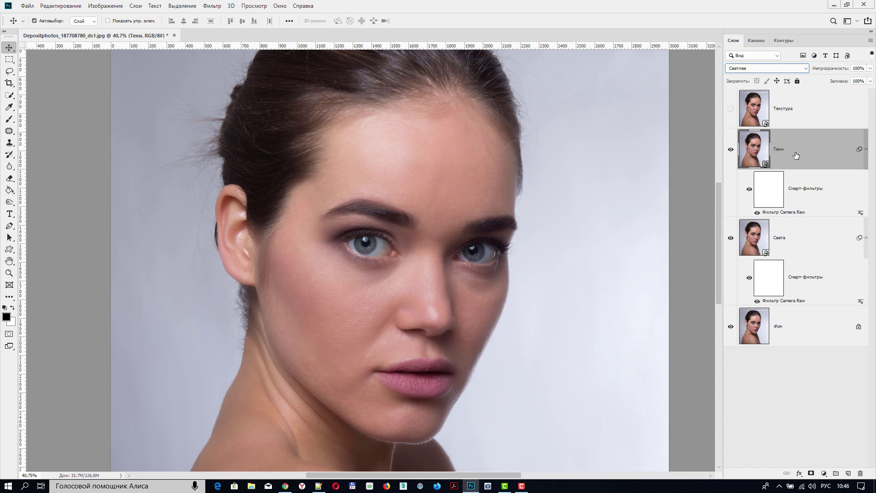
Step: Set the Тени layer's blend mode to Темнее and compare the portrait with the background layer shown alone
{"action": "left_click", "coordinate": [805, 69]}
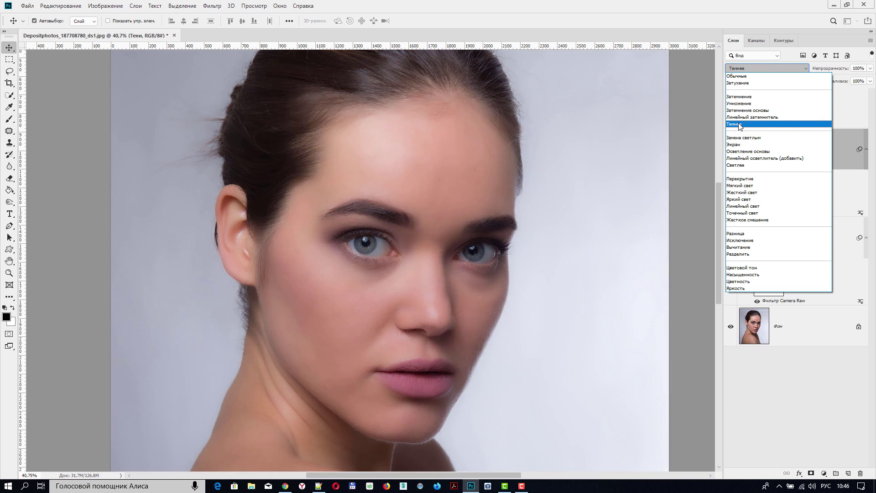
{"action": "left_click", "coordinate": [739, 125]}
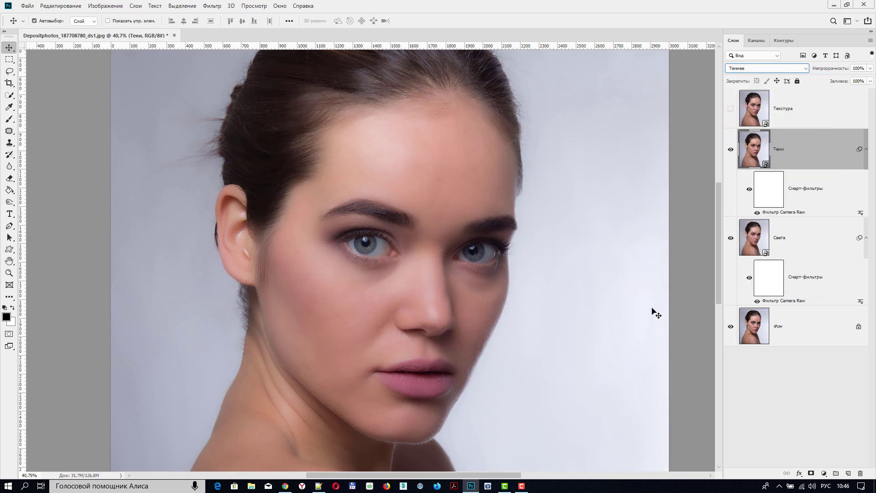
{"action": "left_click", "coordinate": [731, 327], "text": "alt"}
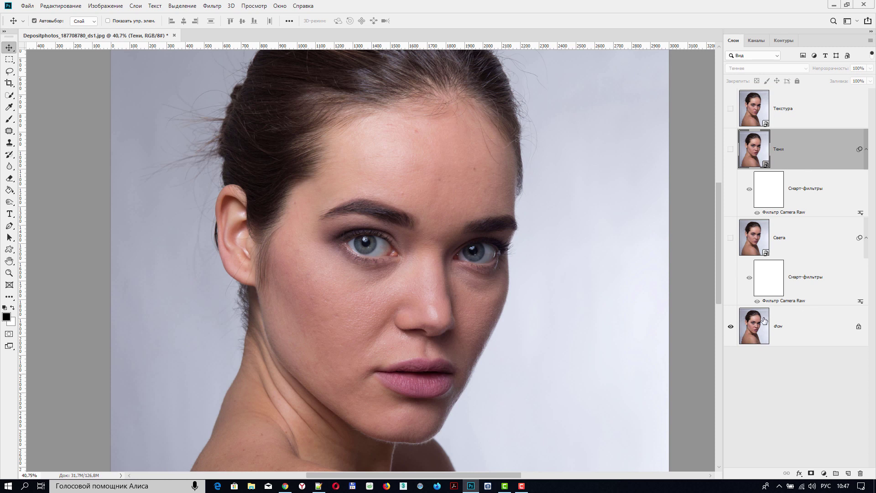
{"action": "left_click", "coordinate": [730, 328], "text": "alt"}
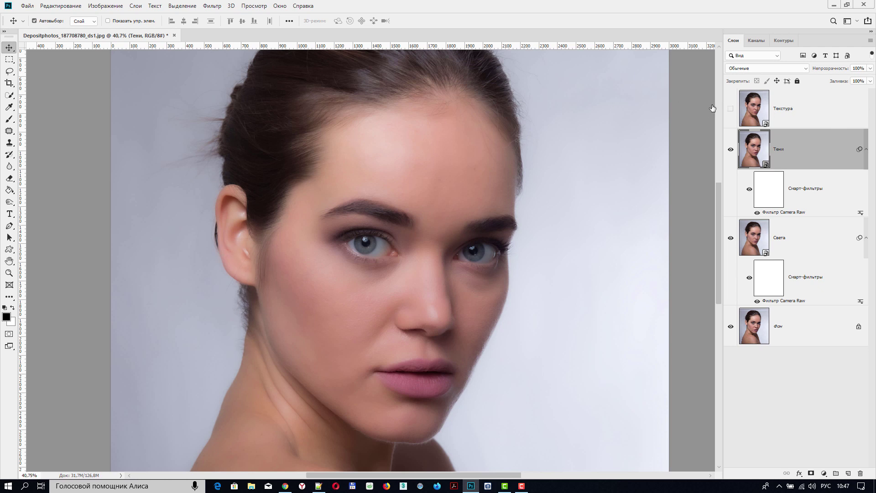
Step: Show the Текстура layer and apply the Краевой контраст (High Pass) filter to it with a radius of 6 pixels
{"action": "left_click", "coordinate": [755, 110]}
{"action": "left_click", "coordinate": [730, 110]}
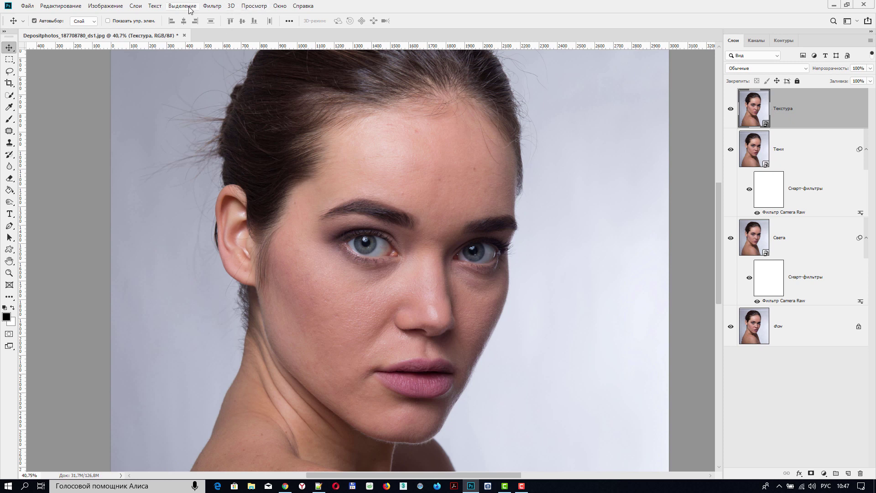
{"action": "left_click", "coordinate": [213, 6]}
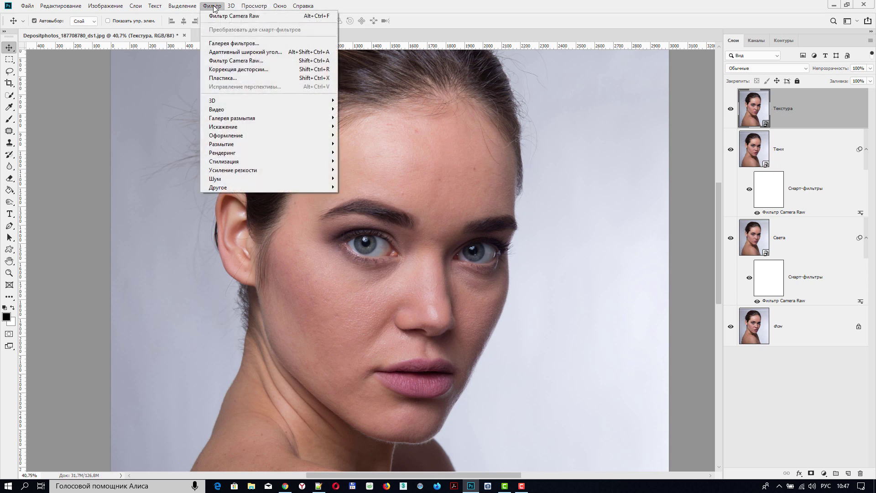
{"action": "mouse_move", "coordinate": [225, 192]}
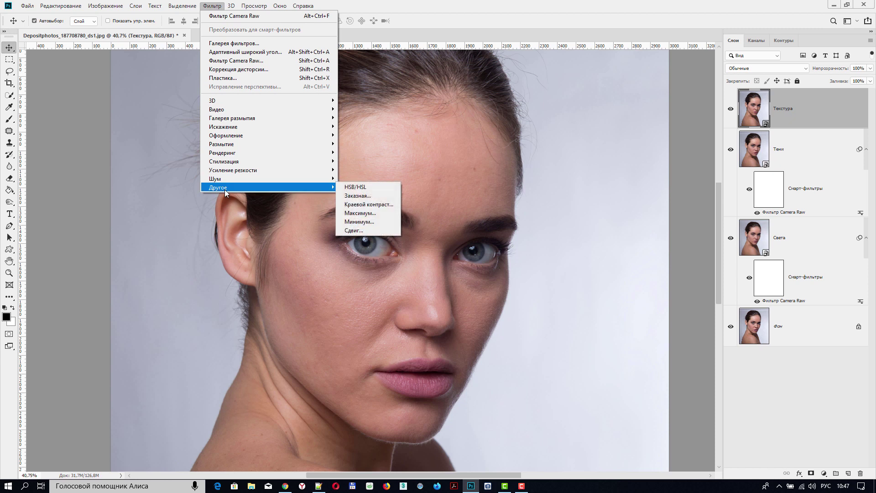
{"action": "left_click", "coordinate": [377, 206]}
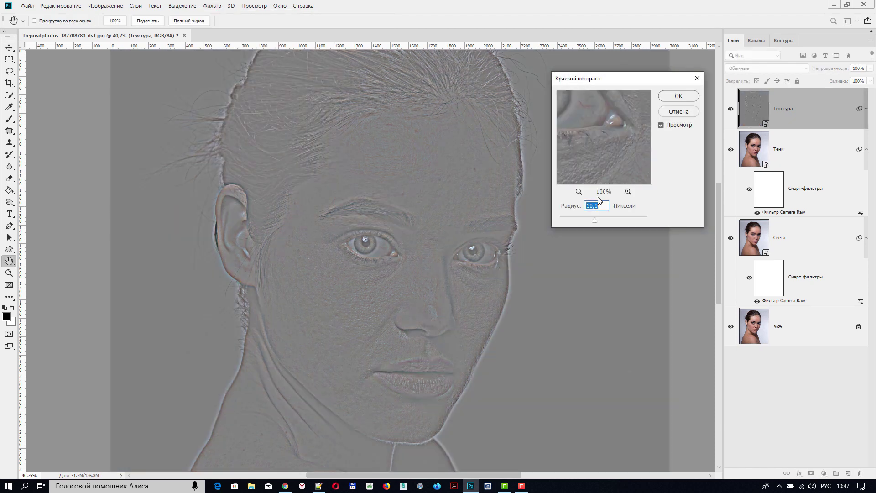
{"action": "mouse_move", "coordinate": [596, 220]}
{"action": "left_mouse_down"}
{"action": "mouse_move", "coordinate": [603, 220]}
{"action": "mouse_move", "coordinate": [568, 221]}
{"action": "mouse_move", "coordinate": [596, 220]}
{"action": "left_mouse_up"}
{"action": "left_click_drag", "start_coordinate": [587, 221], "coordinate": [612, 221]}
{"action": "left_click", "coordinate": [584, 205]}
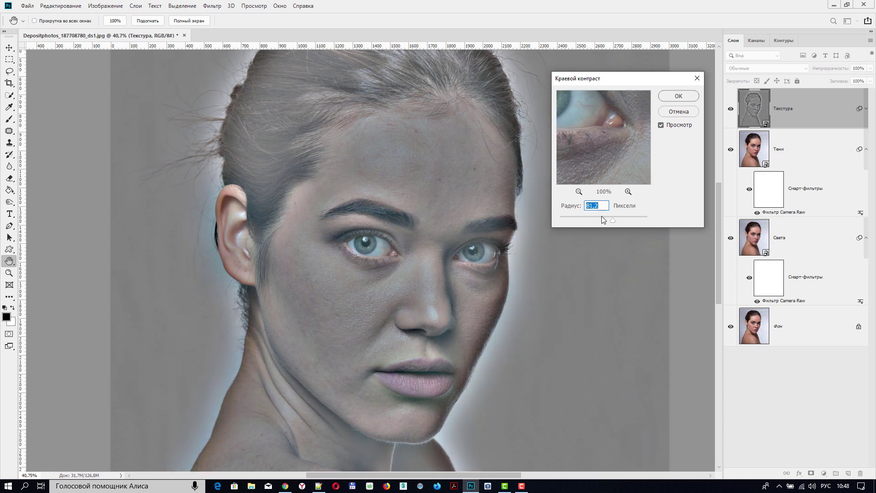
{"action": "left_click_drag", "start_coordinate": [611, 220], "coordinate": [593, 220]}
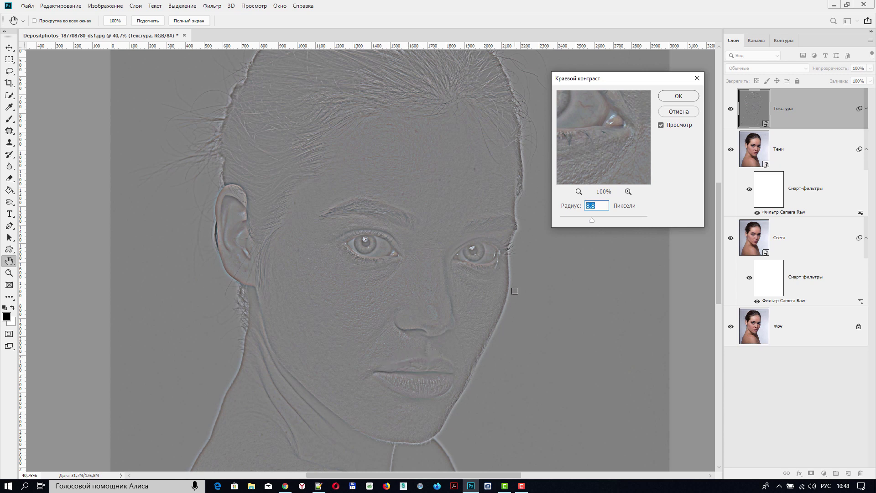
{"action": "mouse_move", "coordinate": [589, 220]}
{"action": "left_mouse_down"}
{"action": "mouse_move", "coordinate": [597, 222]}
{"action": "mouse_move", "coordinate": [588, 221]}
{"action": "left_mouse_up"}
{"action": "type", "text": "6"}
{"action": "left_click", "coordinate": [675, 97]}
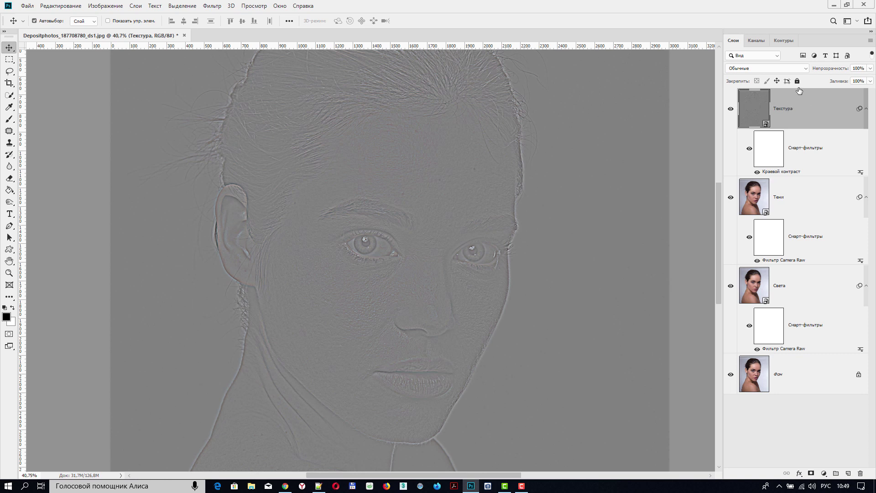
Step: Set the Текстура layer's blend mode to Линейный свет and its opacity to 30%
{"action": "left_click", "coordinate": [807, 69]}
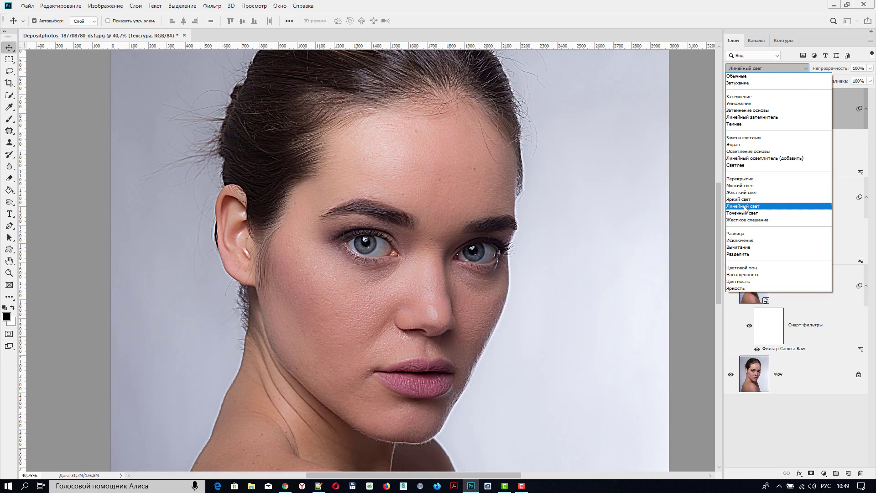
{"action": "left_click", "coordinate": [745, 209]}
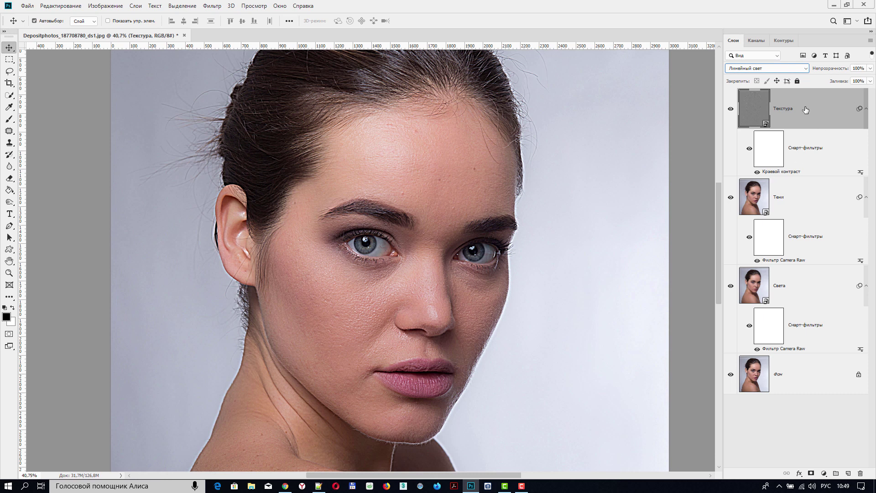
{"action": "left_click", "coordinate": [870, 68]}
{"action": "left_click_drag", "start_coordinate": [870, 80], "coordinate": [835, 79]}
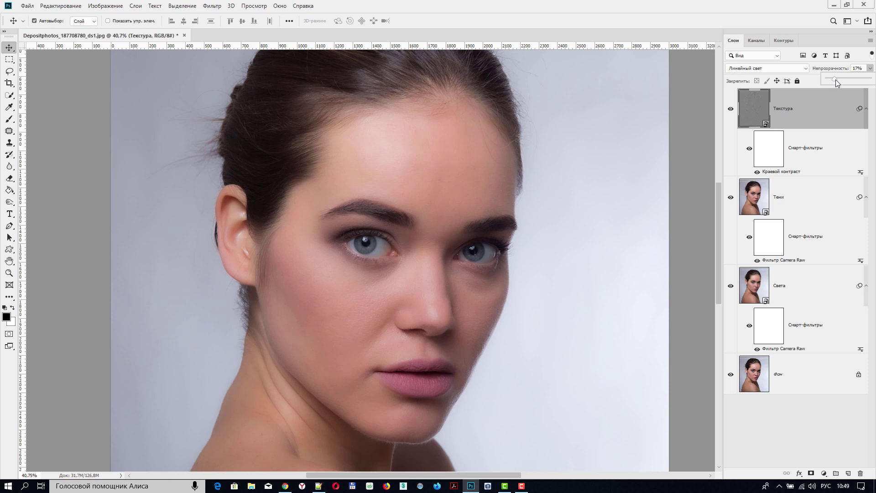
{"action": "left_click_drag", "start_coordinate": [836, 80], "coordinate": [836, 79]}
{"action": "type", "text": "30"}
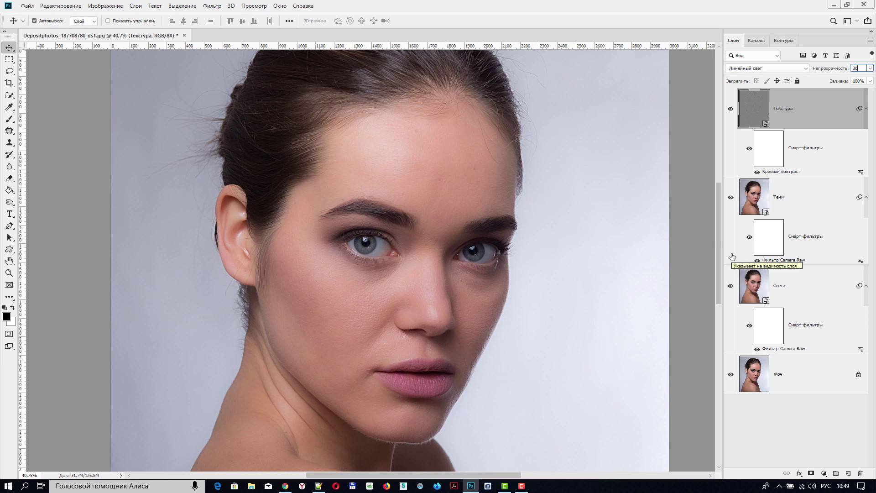
Step: Compare the portrait with the background layer shown alone, and with the Текстура layer hidden and shown
{"action": "left_click", "coordinate": [730, 375], "text": "alt"}
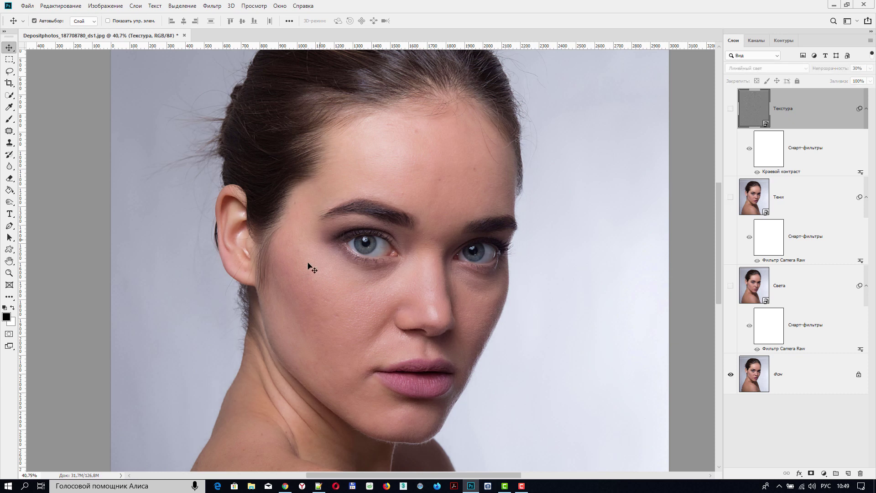
{"action": "left_click", "coordinate": [730, 375], "text": "alt"}
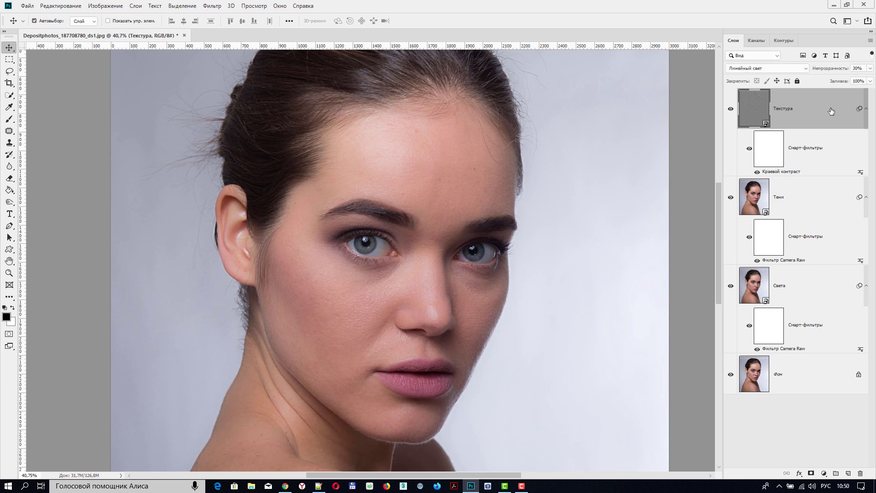
{"action": "left_click", "coordinate": [731, 110]}
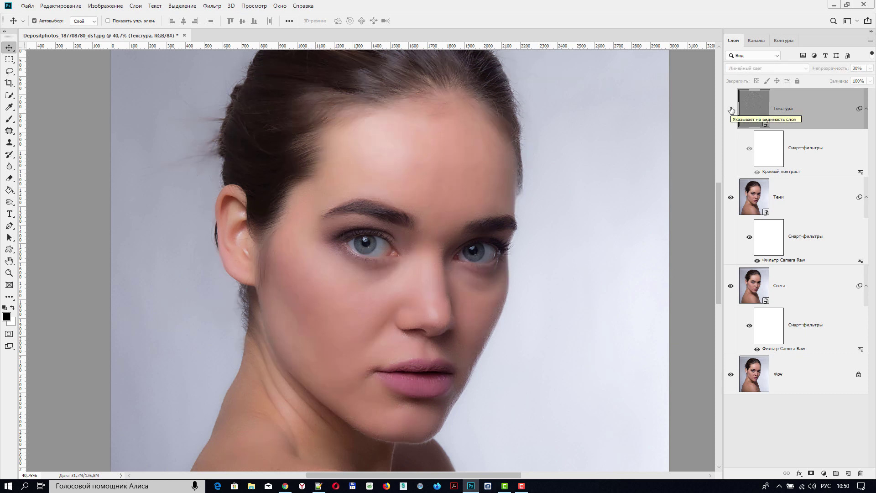
{"action": "left_click", "coordinate": [730, 110]}
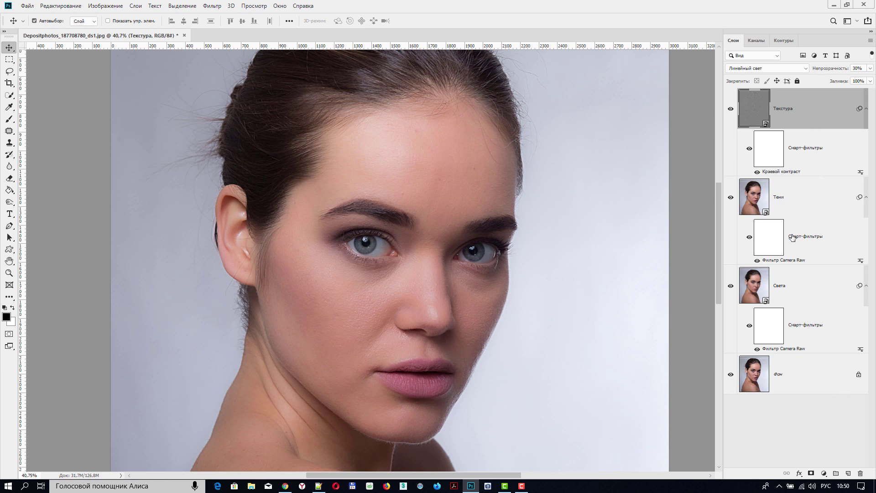
Step: Group the Текстура, Тени and Света layers and compare the portrait with the group hidden and shown
{"action": "left_click", "coordinate": [801, 290], "text": "shift"}
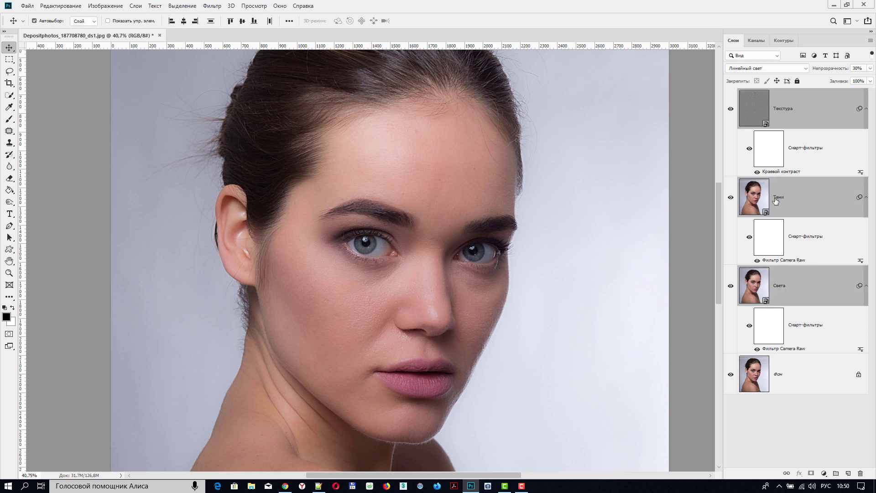
{"action": "key", "text": "ctrl+g"}
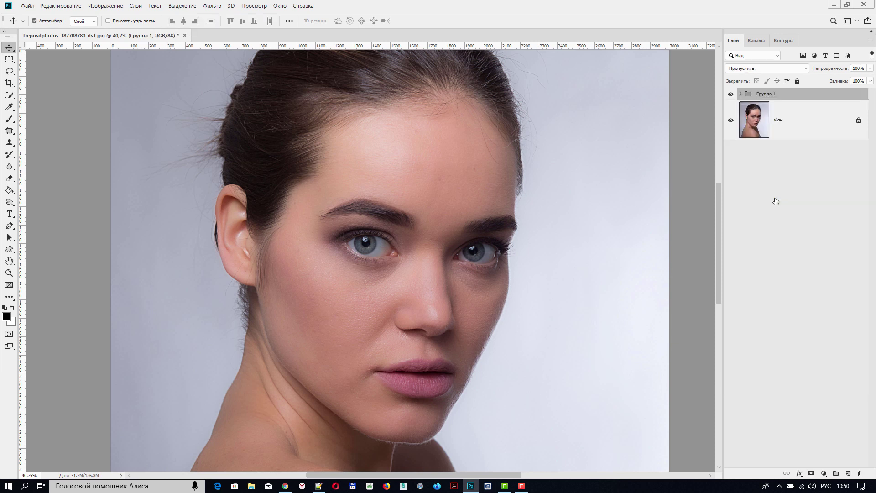
{"action": "left_click", "coordinate": [730, 95]}
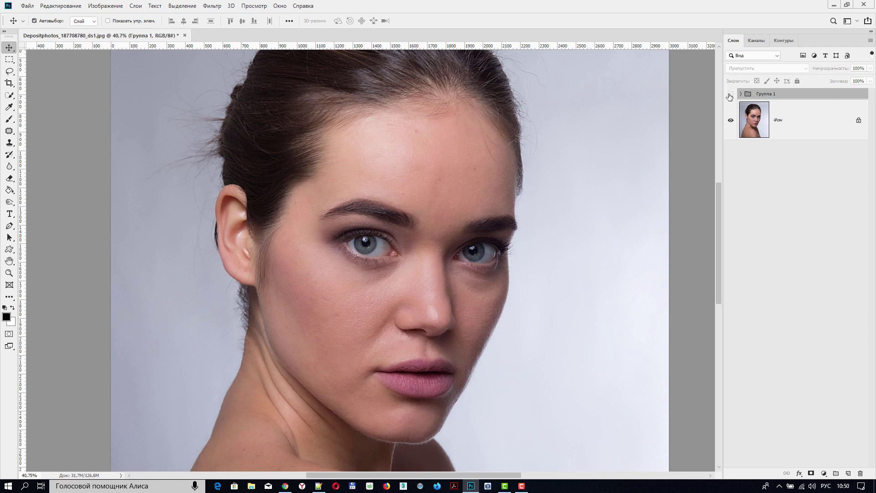
{"action": "left_click", "coordinate": [730, 94]}
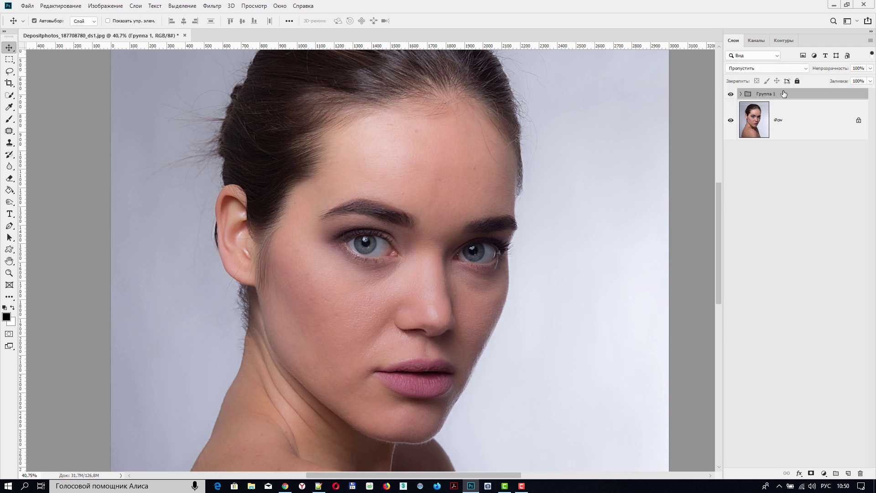
Step: Add a layer mask to the group, invert it to black and invert it back to white
{"action": "left_click", "coordinate": [811, 473]}
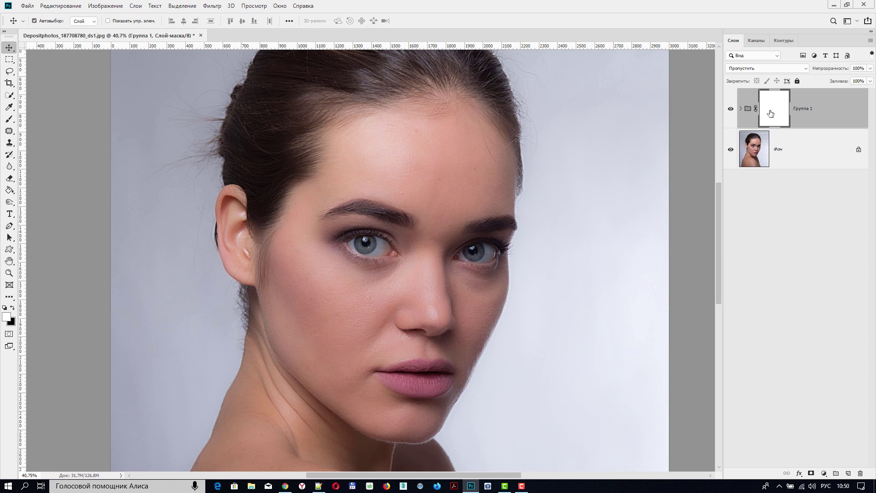
{"action": "key", "text": "ctrl+i"}
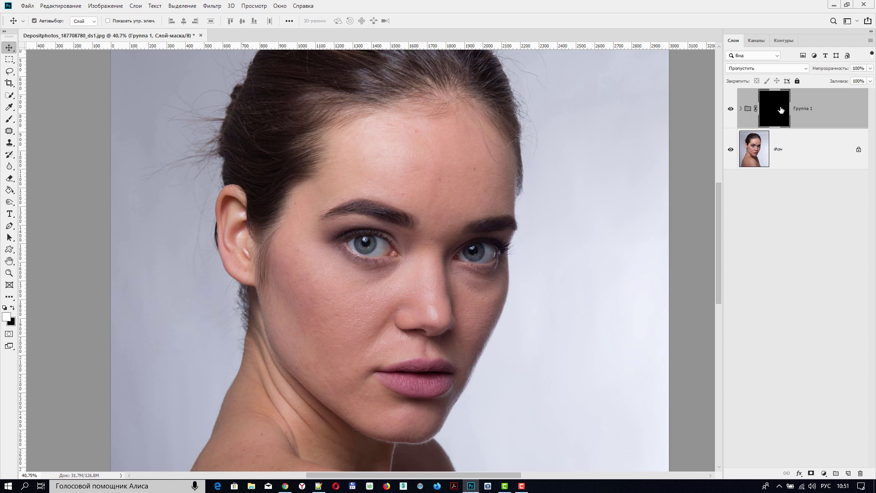
{"action": "key", "text": "ctrl+i"}
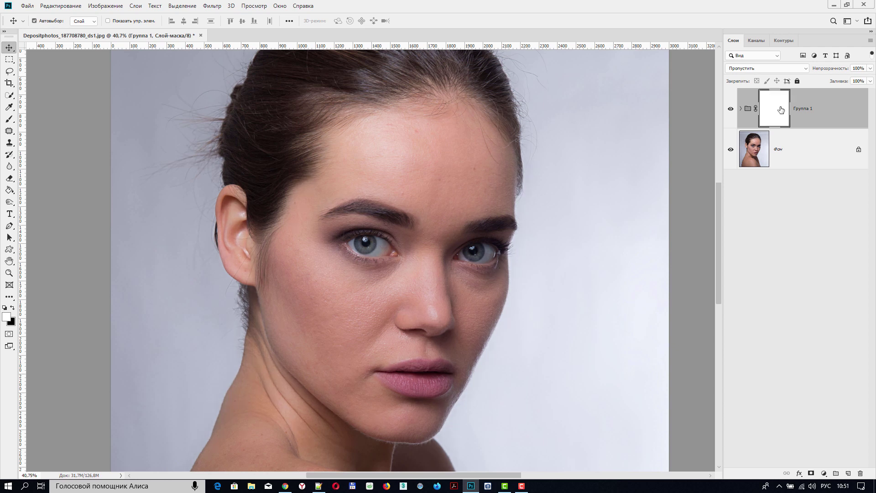
Step: Expand the masked group to list its layers and check the retouching by hiding and showing the whole group
{"action": "left_click", "coordinate": [740, 109]}
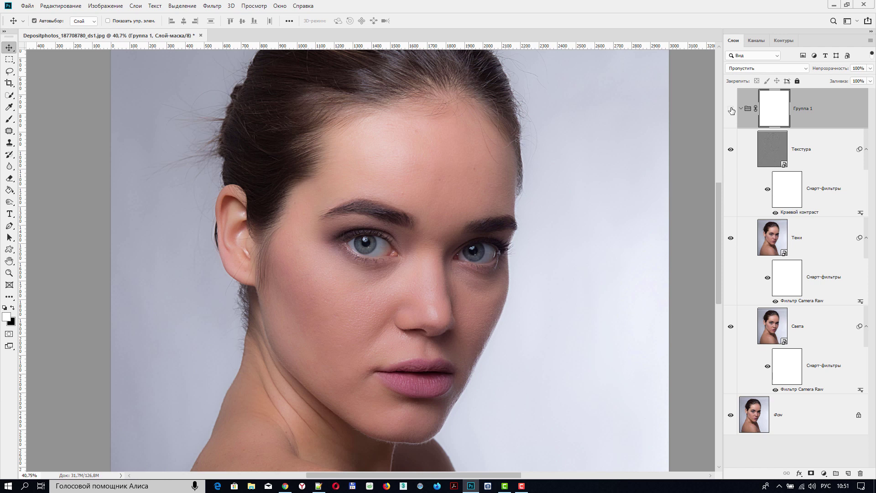
{"action": "left_click", "coordinate": [730, 109]}
{"action": "left_click", "coordinate": [730, 110]}
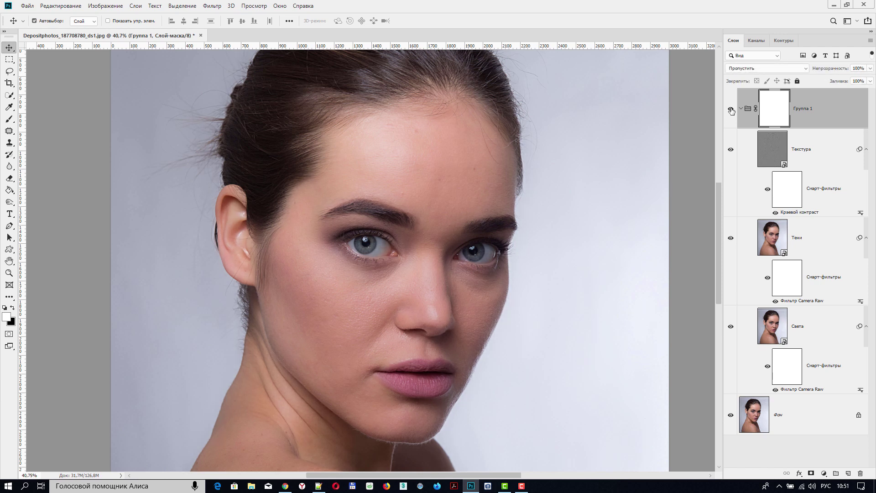